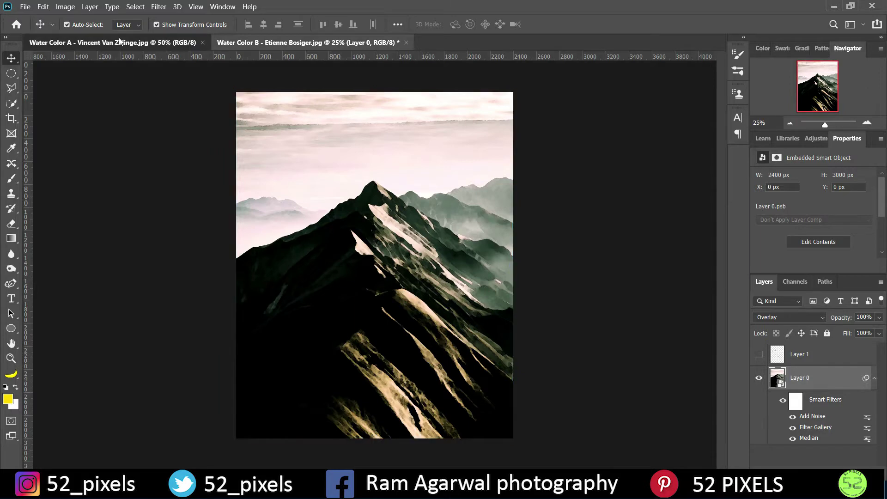
Step: Switch to the Water Color A kingfisher image and convert its background layer to a smart object for smart filters
click(116, 42)
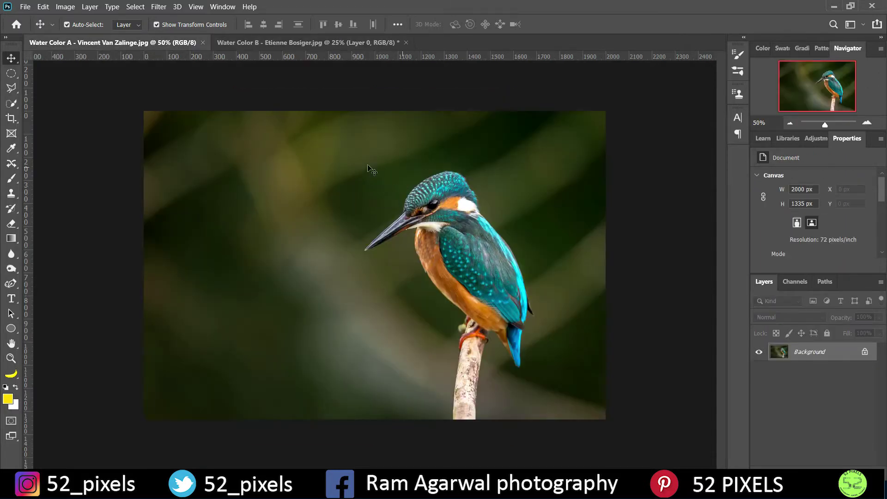
click(157, 7)
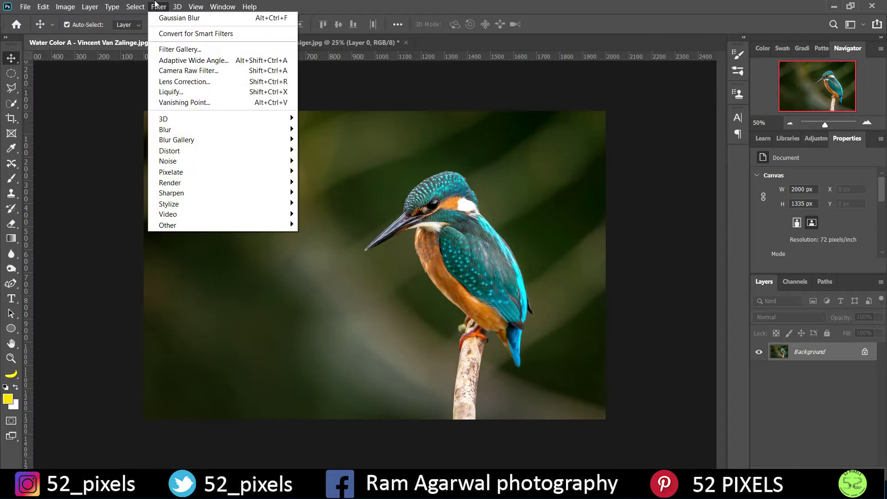
click(162, 33)
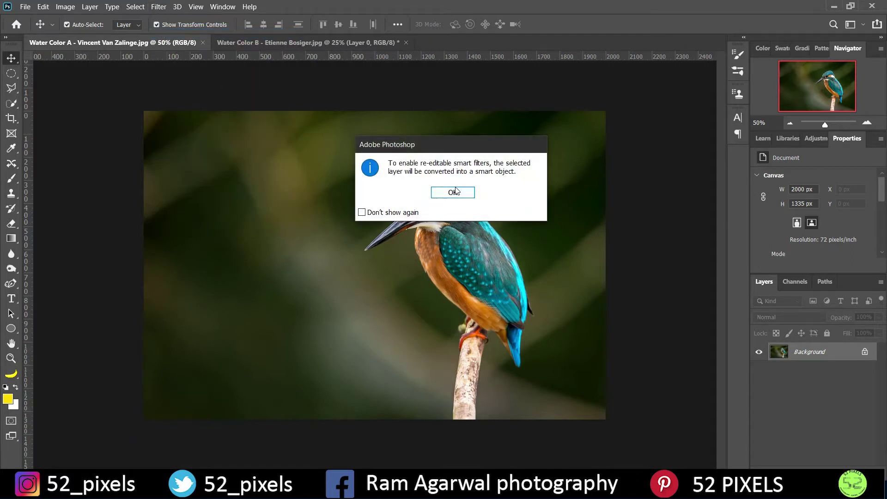
click(454, 192)
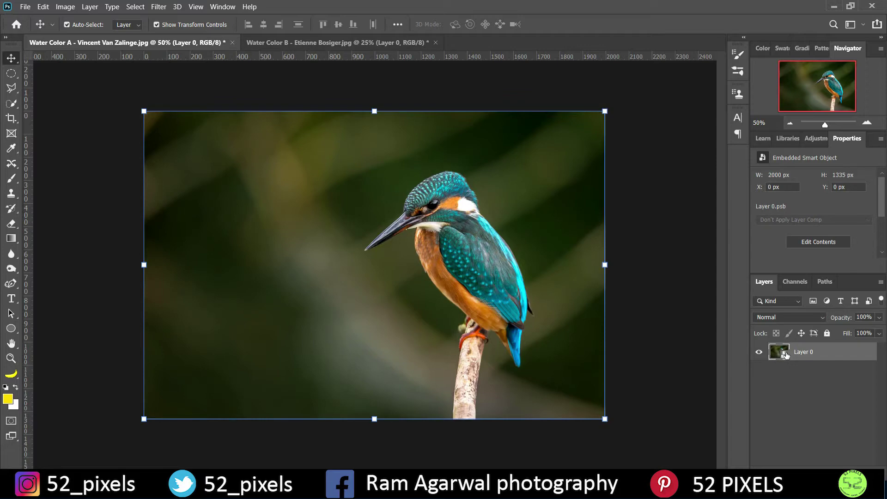
right_click(800, 352)
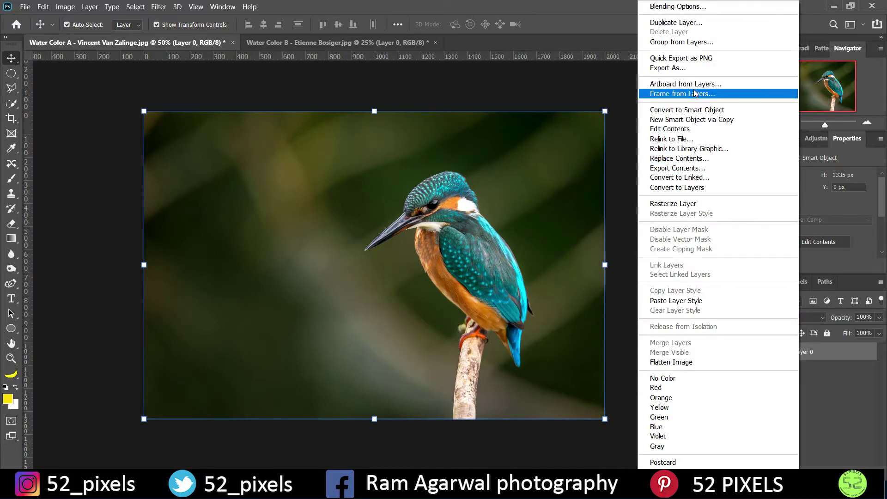
click(696, 109)
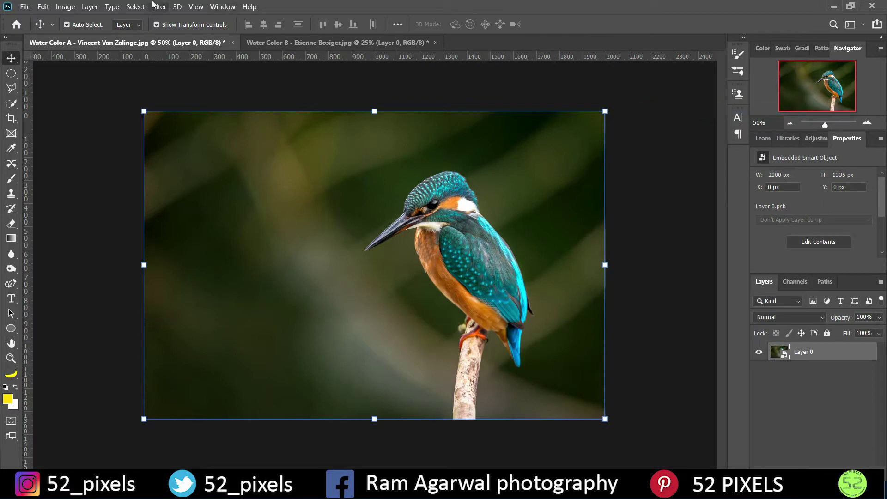
Step: Open the Filter Gallery for the kingfisher layer
click(160, 7)
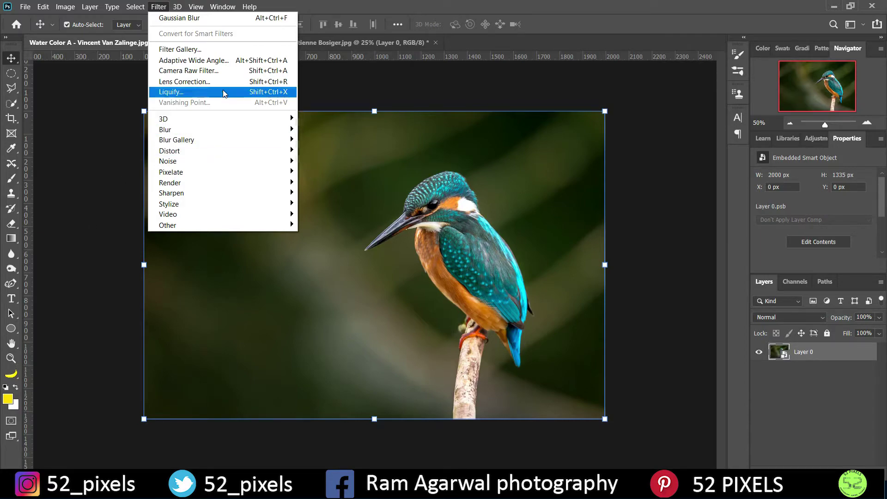
click(198, 50)
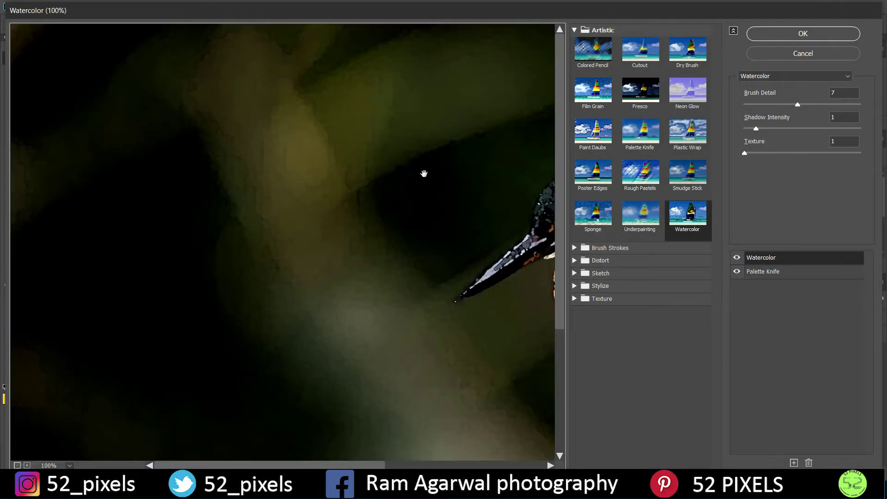
key(ctrl+minus)
key(ctrl+minus)
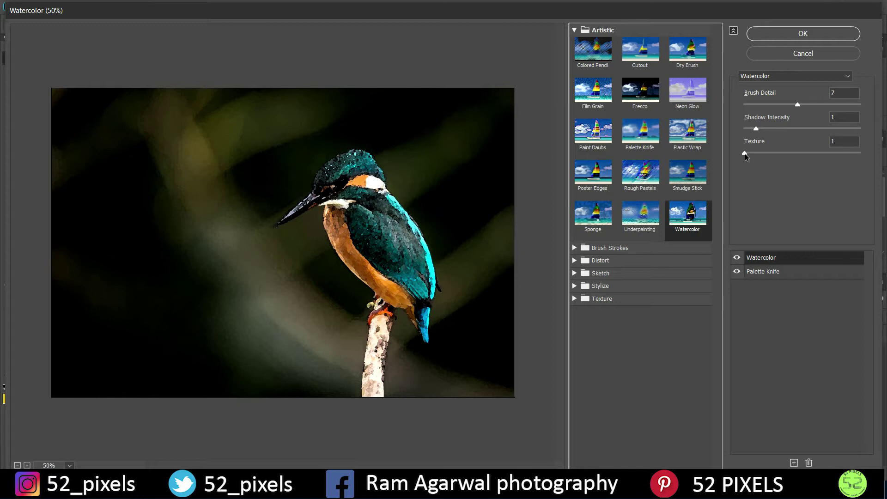
Step: Try the Watercolor texture at 2 and shadow intensity at 10 and 0, and return both settings to 1
drag(745, 154, 776, 153)
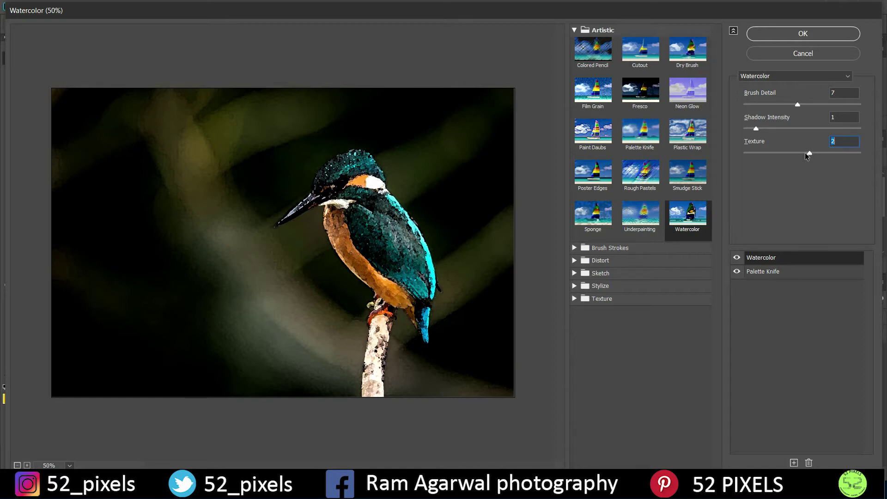
drag(809, 153, 771, 154)
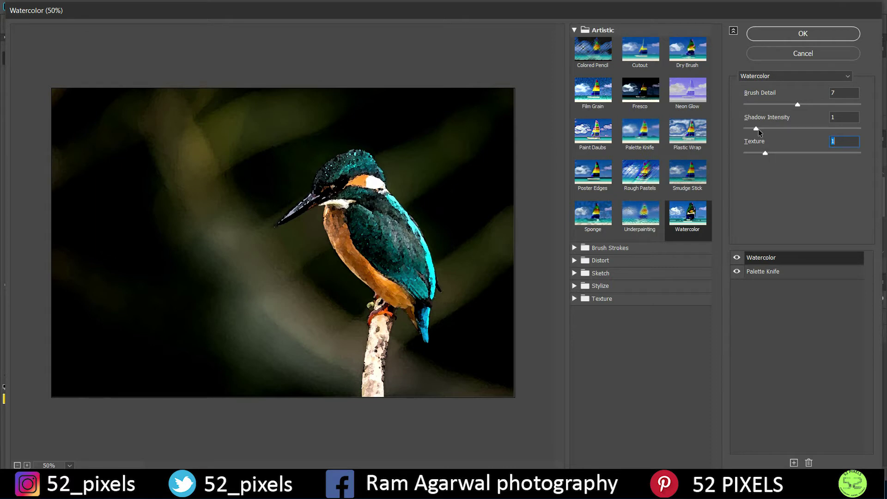
drag(756, 128, 877, 128)
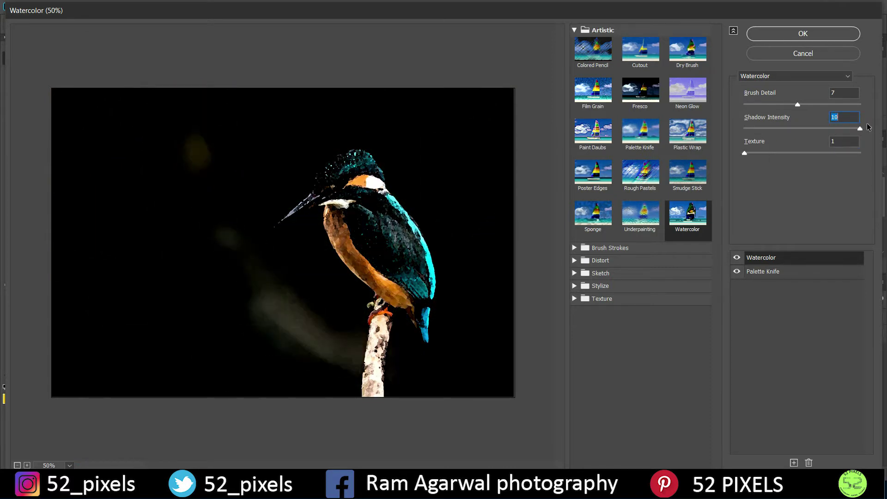
drag(866, 123, 753, 133)
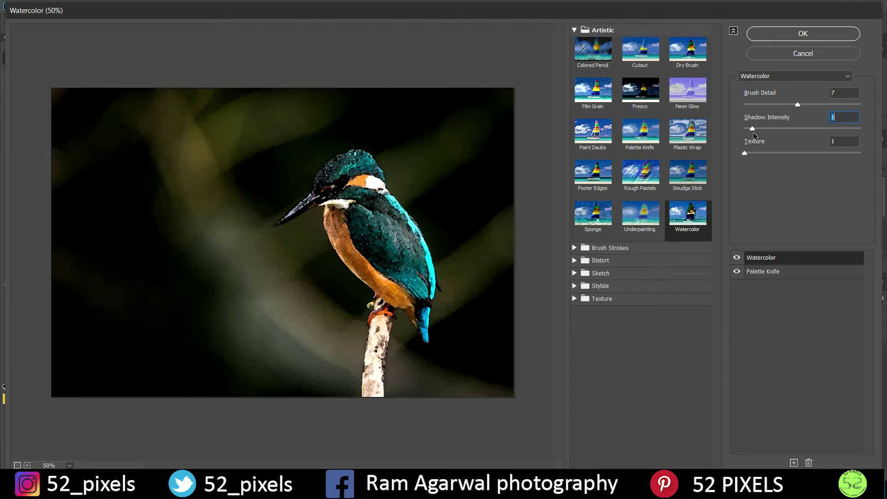
drag(751, 132, 743, 133)
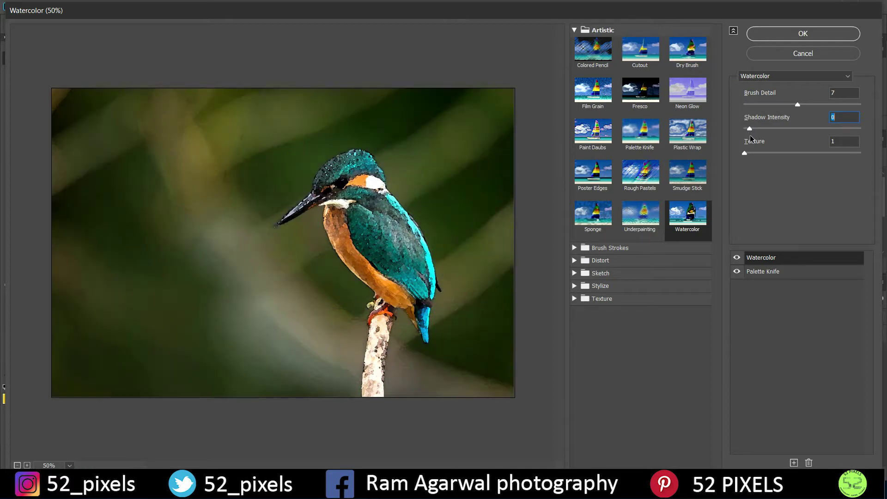
drag(749, 135, 753, 135)
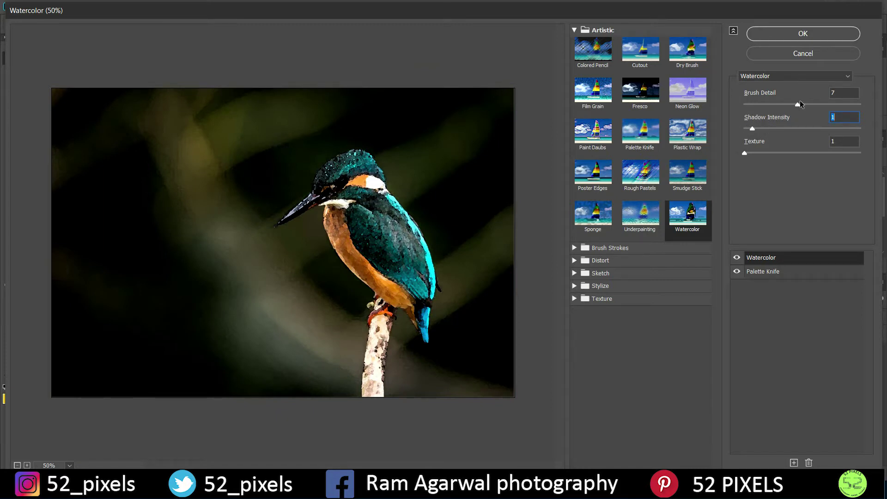
Step: Try the Watercolor brush detail at 1 and 14, and return it to 7
drag(797, 104, 747, 113)
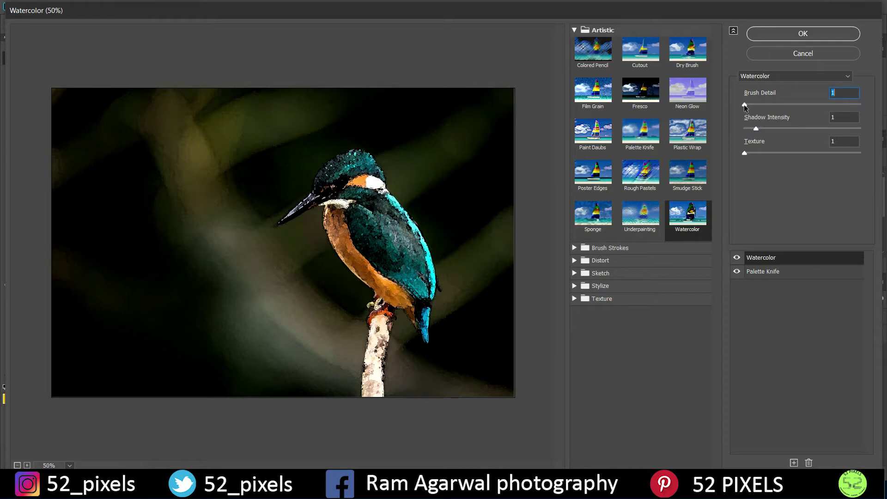
drag(744, 104, 865, 109)
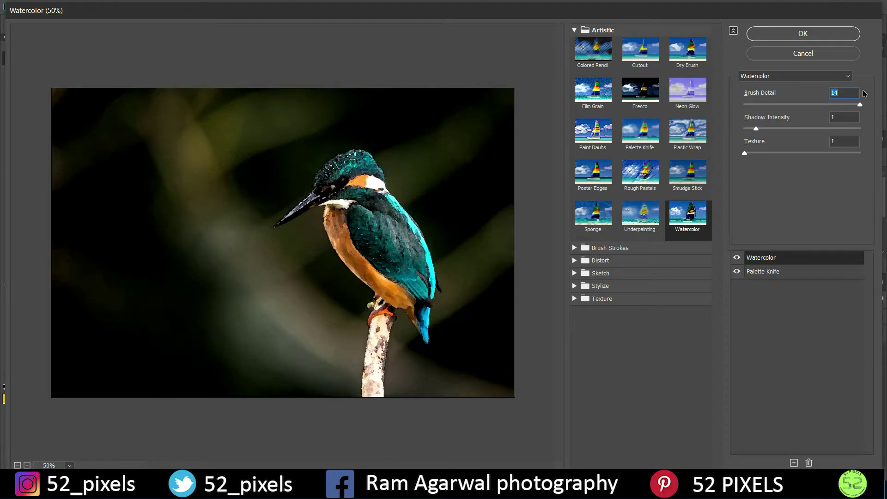
click(805, 103)
key(Down)
key(Down)
key(Down)
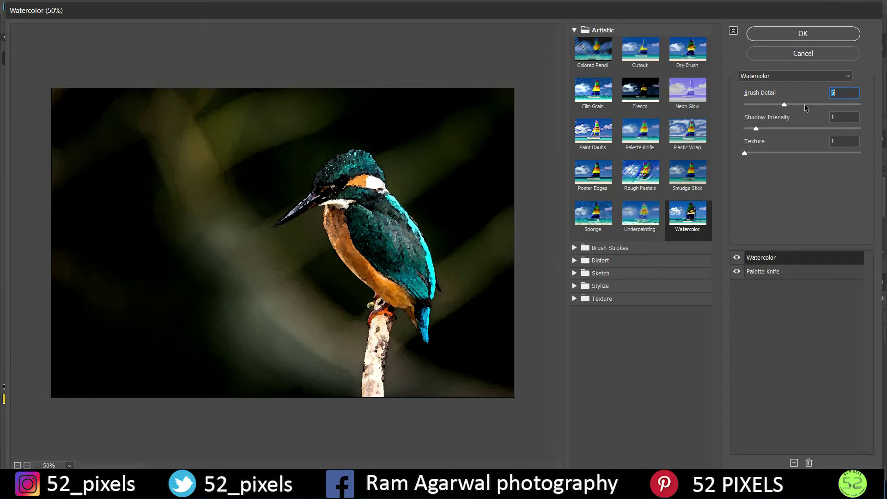
click(805, 104)
key(Down)
Step: Set the Palette Knife effect's softness to 1 and its stroke detail to 3
click(758, 276)
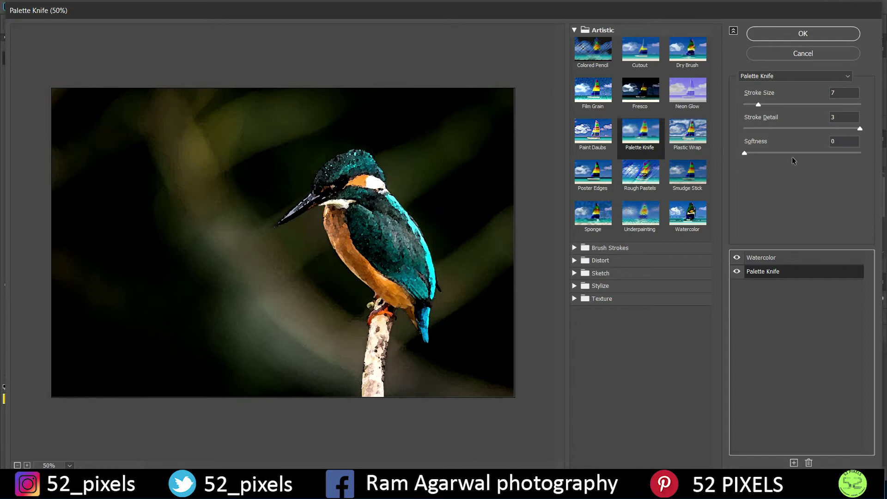
drag(744, 153, 826, 153)
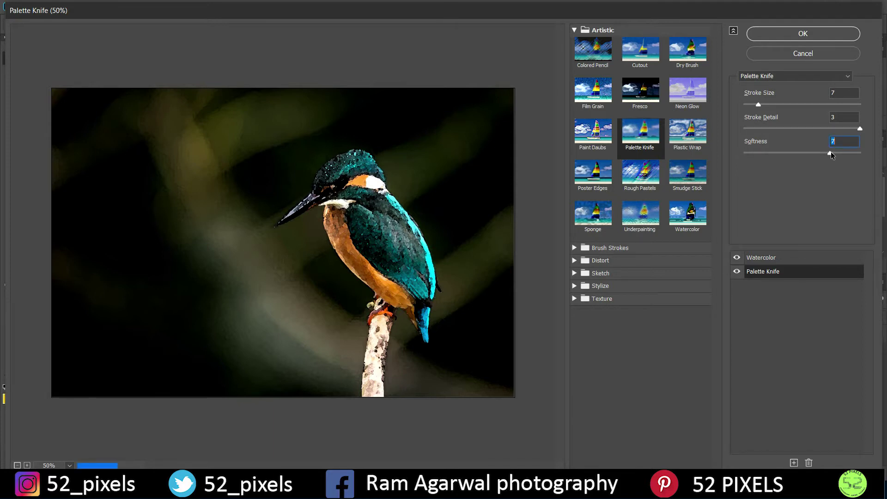
drag(831, 153, 847, 153)
drag(860, 152, 762, 153)
drag(861, 129, 712, 134)
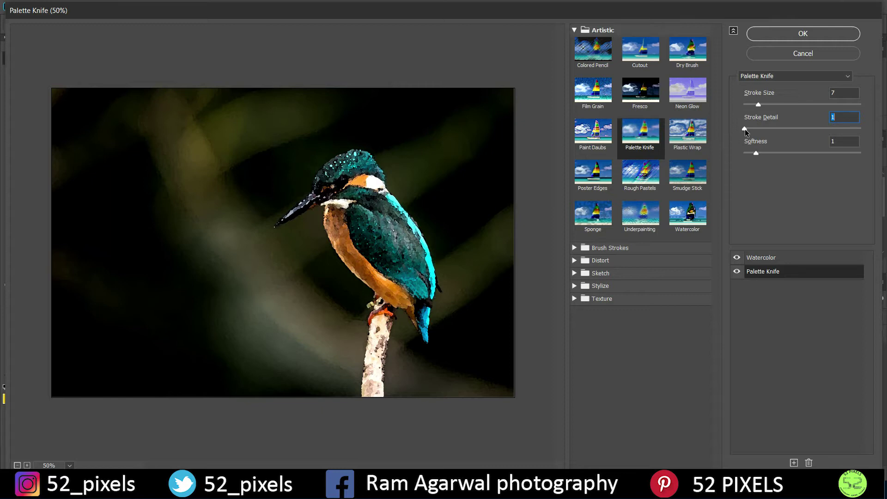
drag(745, 129, 880, 132)
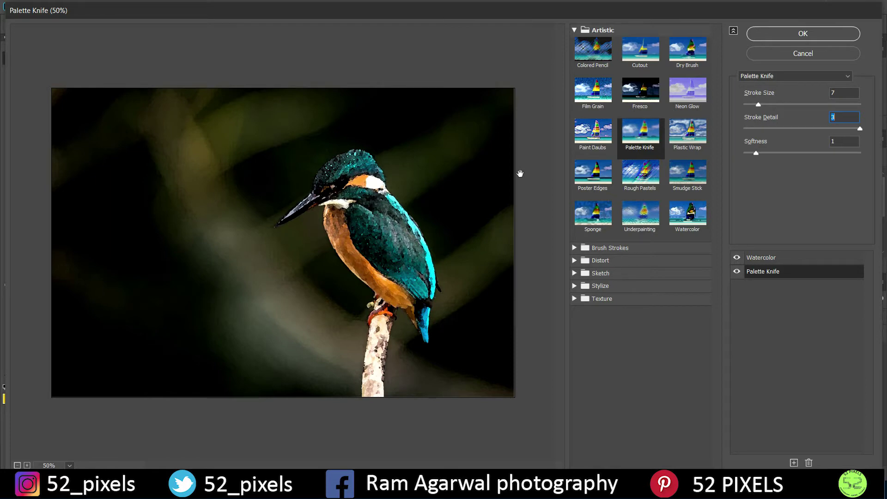
Step: Compare Palette Knife stroke sizes of 50 and 1 on the bird, and set the stroke size to 18
ctrl+click(402, 202)
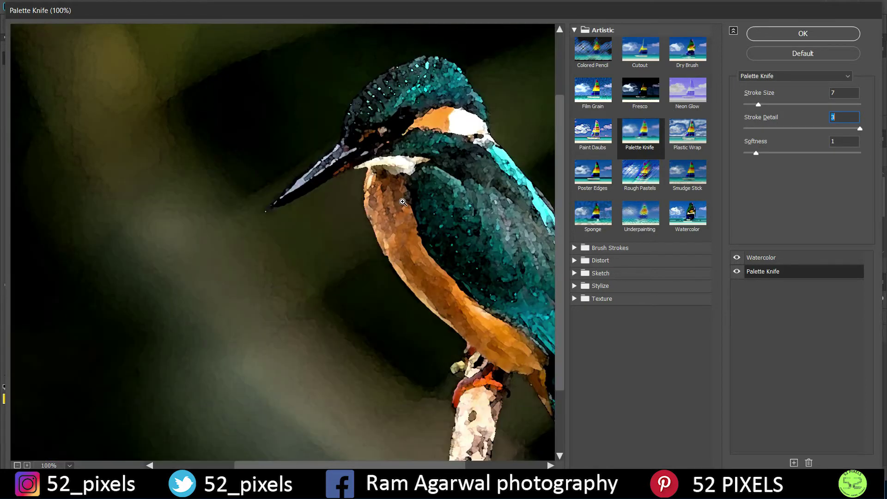
drag(411, 203, 304, 208)
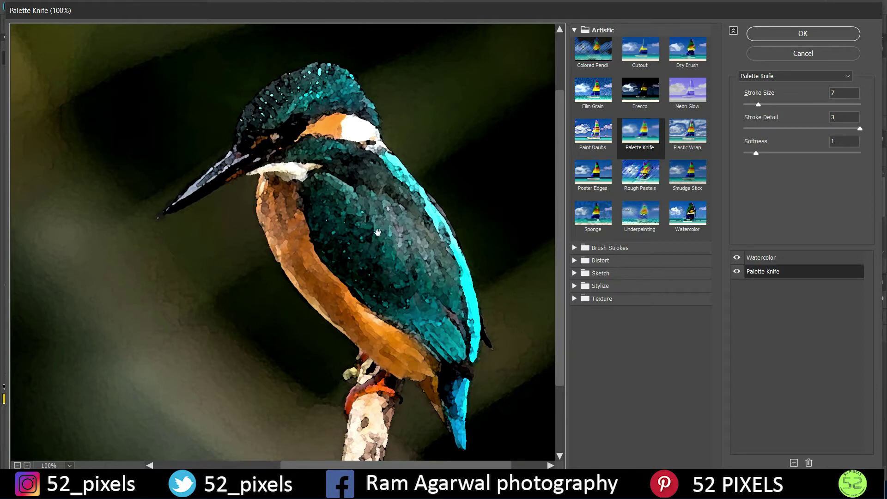
scroll(385, 187, up, 1)
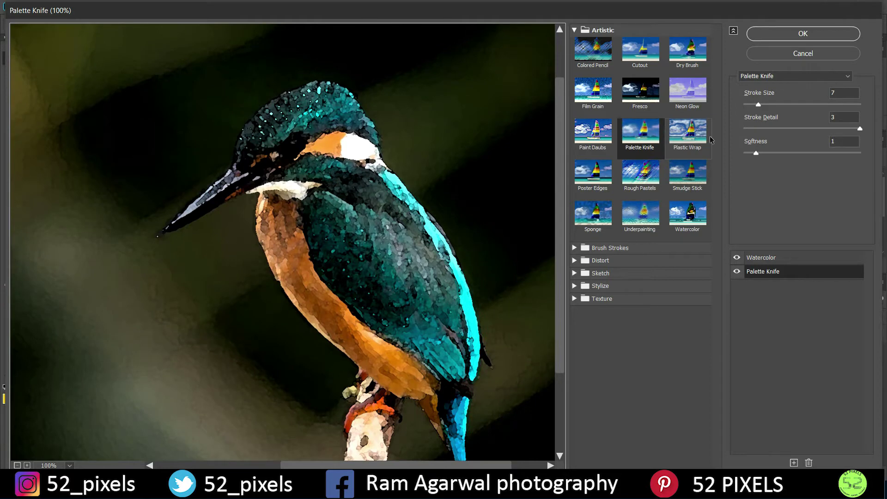
drag(759, 103, 872, 106)
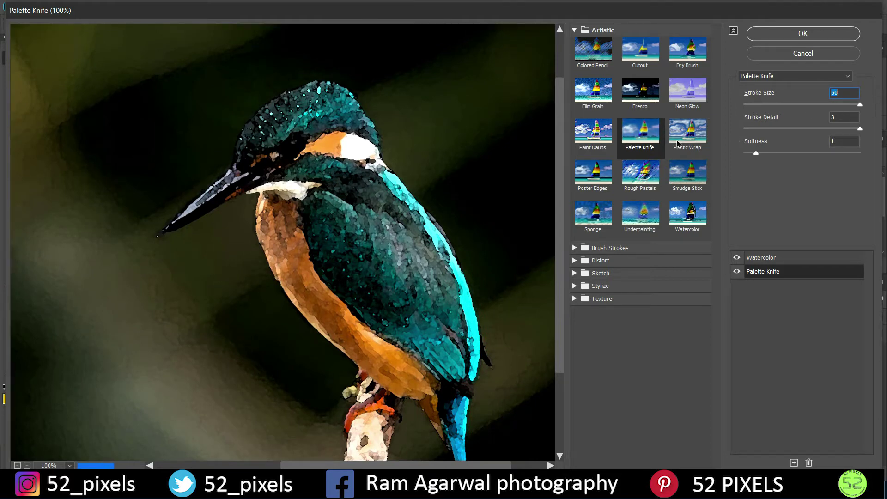
key(alt)
alt+click(383, 188)
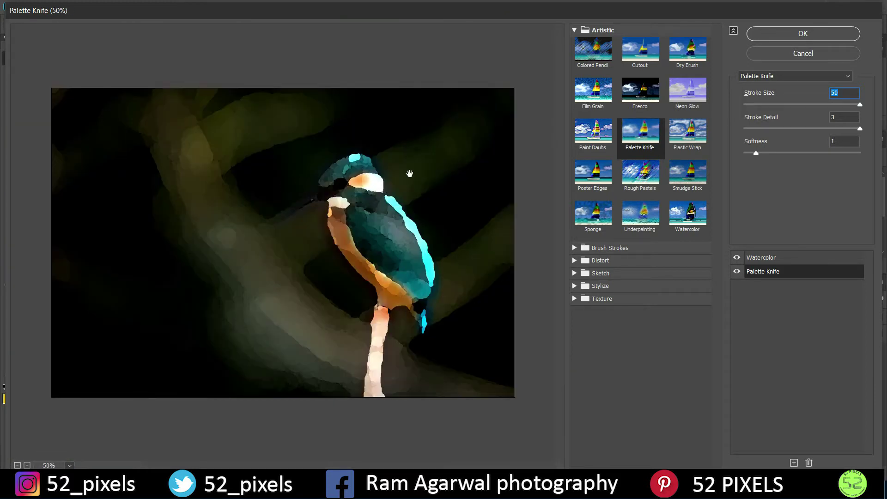
drag(753, 104, 738, 105)
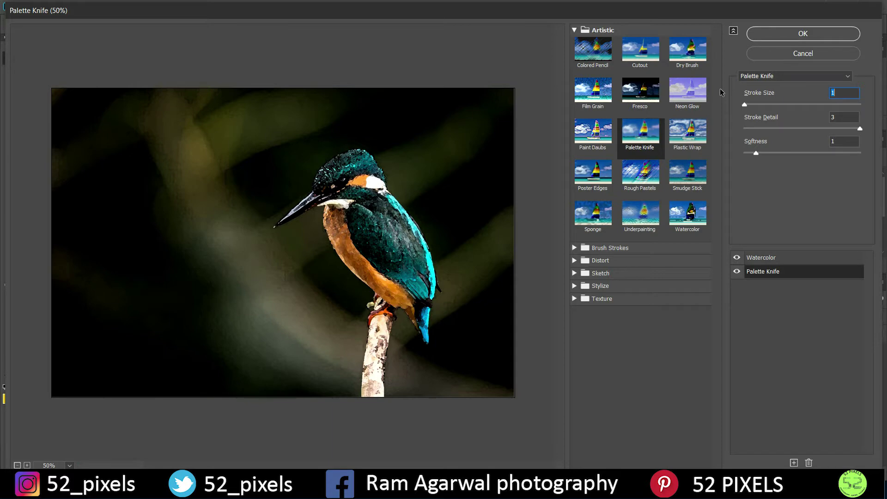
click(777, 105)
click(784, 104)
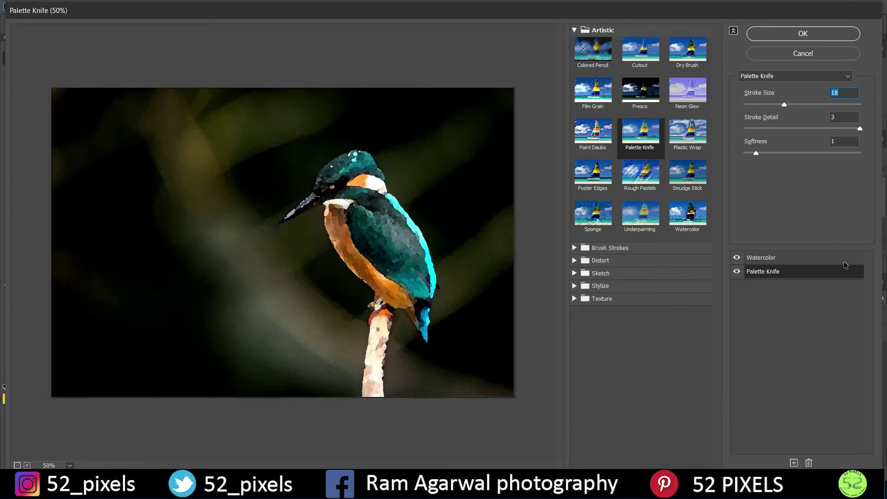
Step: Add an extra Palette Knife effect layer above the Watercolor effect and delete it again
click(757, 256)
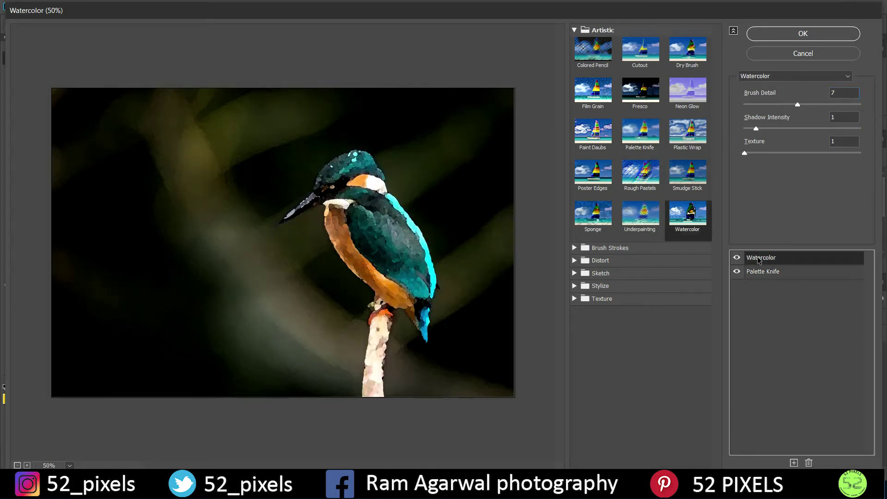
click(763, 273)
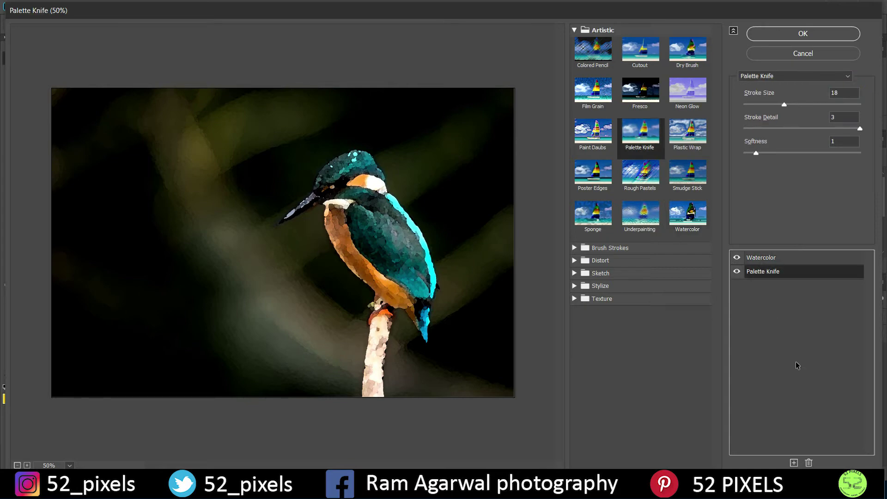
click(794, 462)
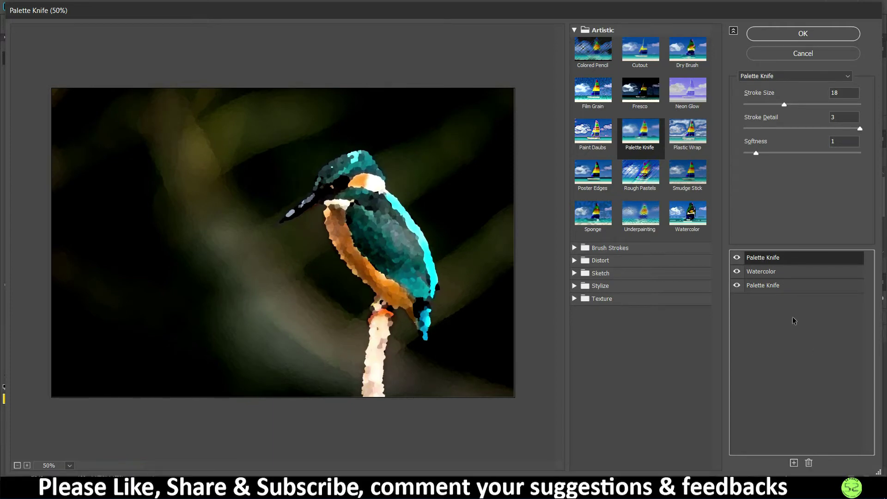
click(809, 463)
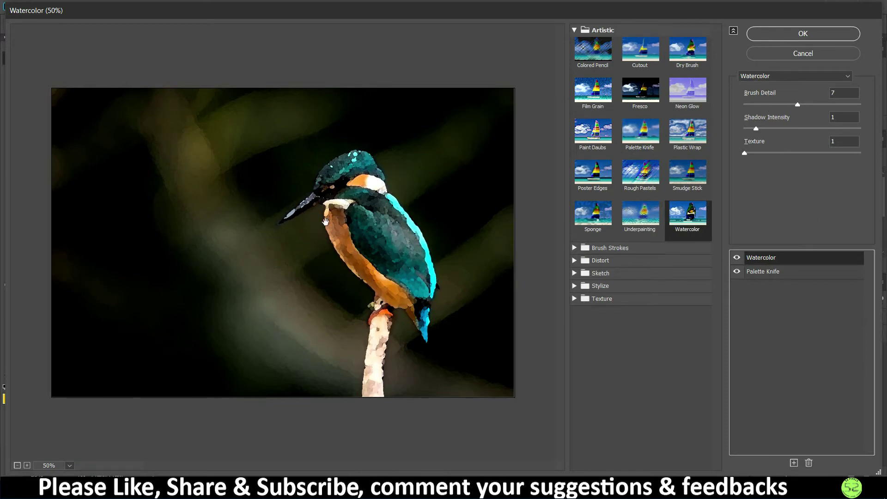
Step: Apply the Filter Gallery effects and toggle the layer's smart filters off and on to compare with the original photo
click(857, 34)
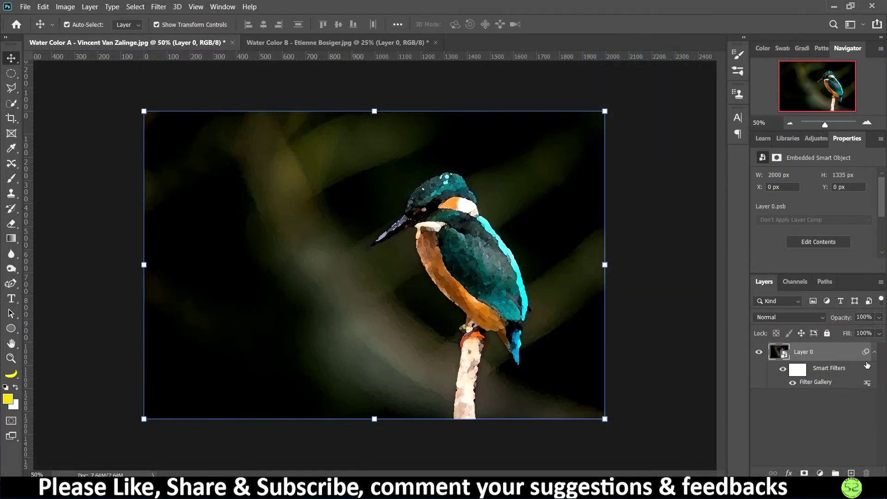
click(783, 370)
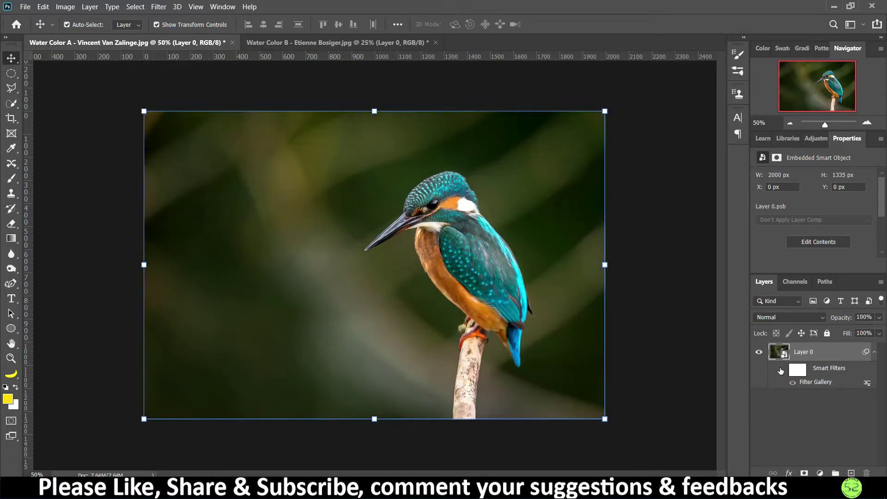
click(782, 370)
click(781, 371)
click(780, 370)
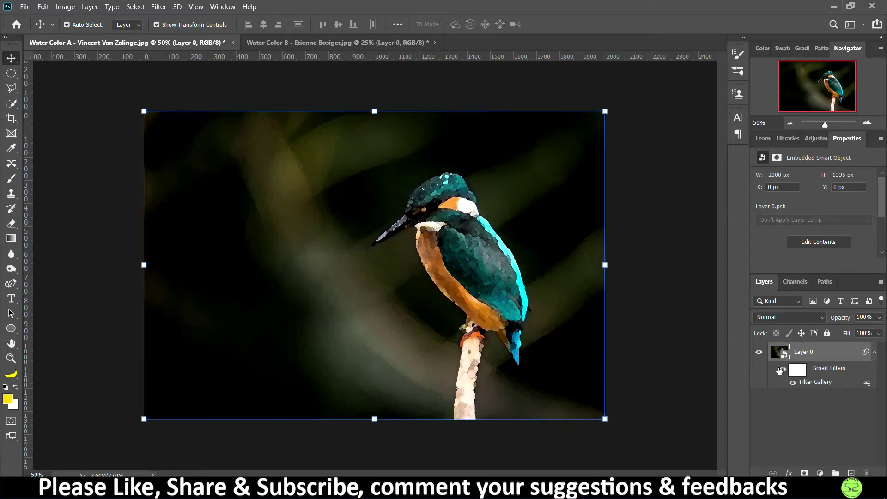